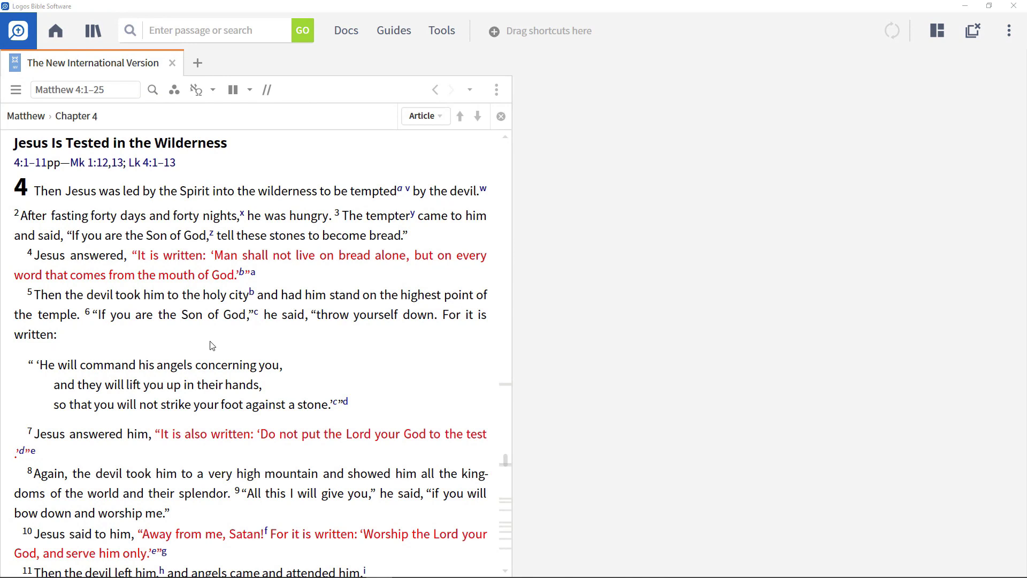
From the tags on 'bread', search the NIV for Old Testament quotation sections (308 verses).
right_click(363, 263)
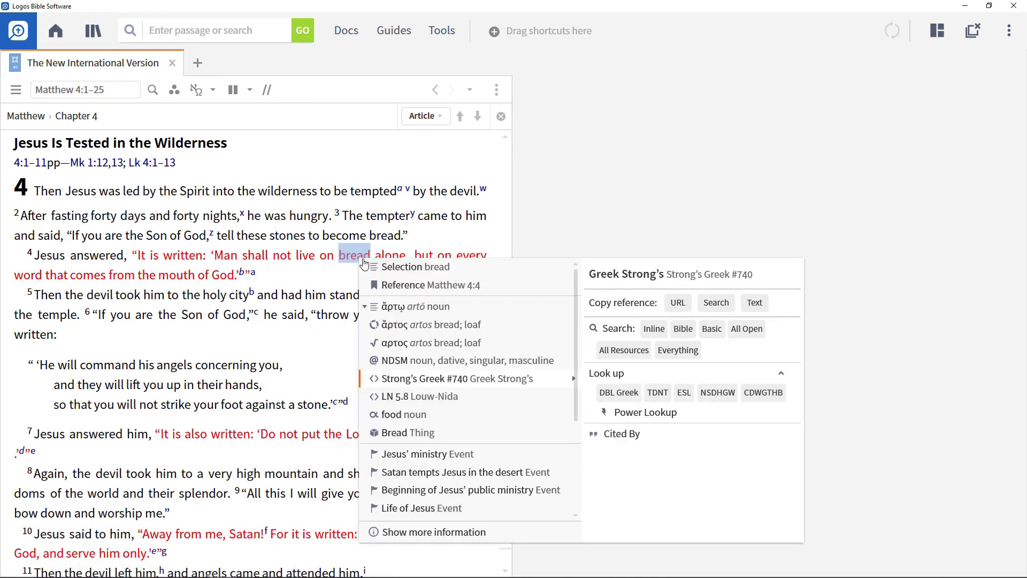
scroll(416, 434, down, 1)
scroll(417, 434, down, 3)
scroll(417, 434, down, 3)
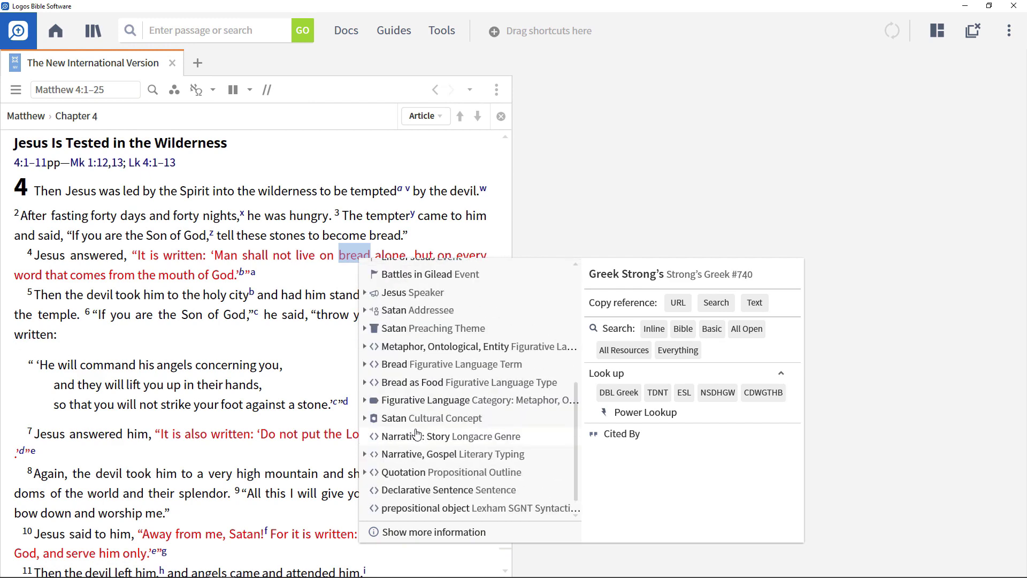
scroll(416, 434, down, 1)
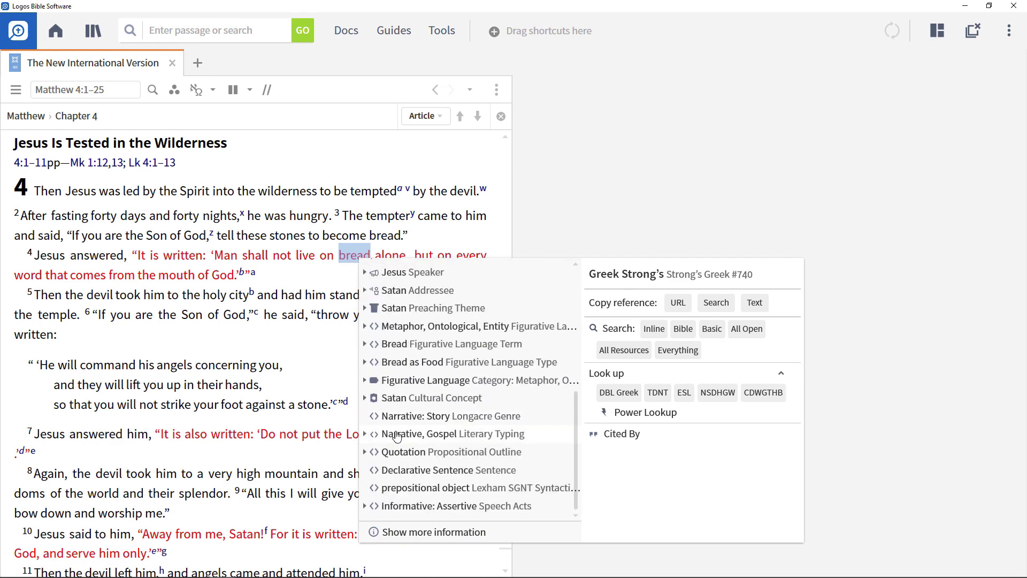
click(367, 435)
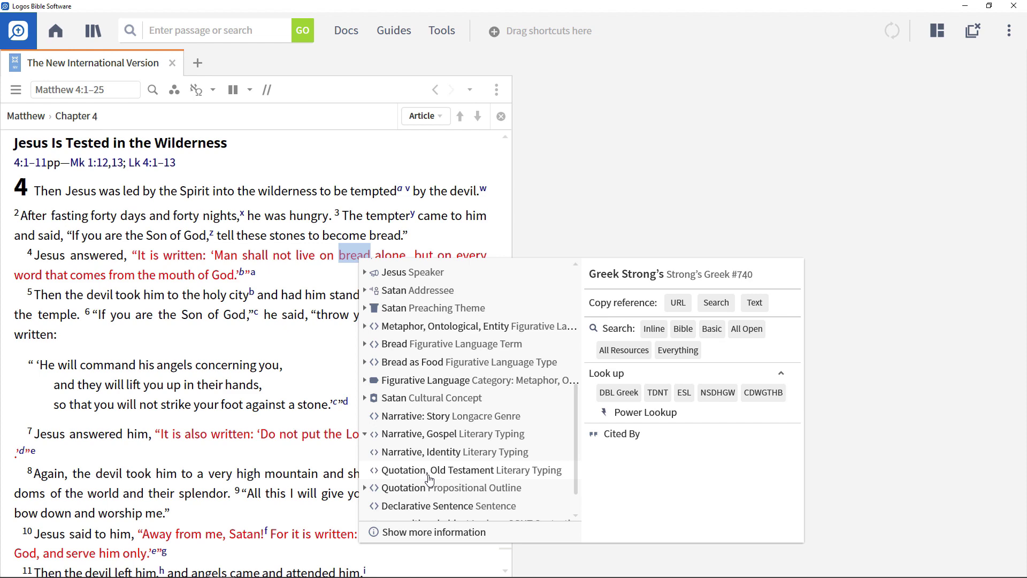
click(683, 331)
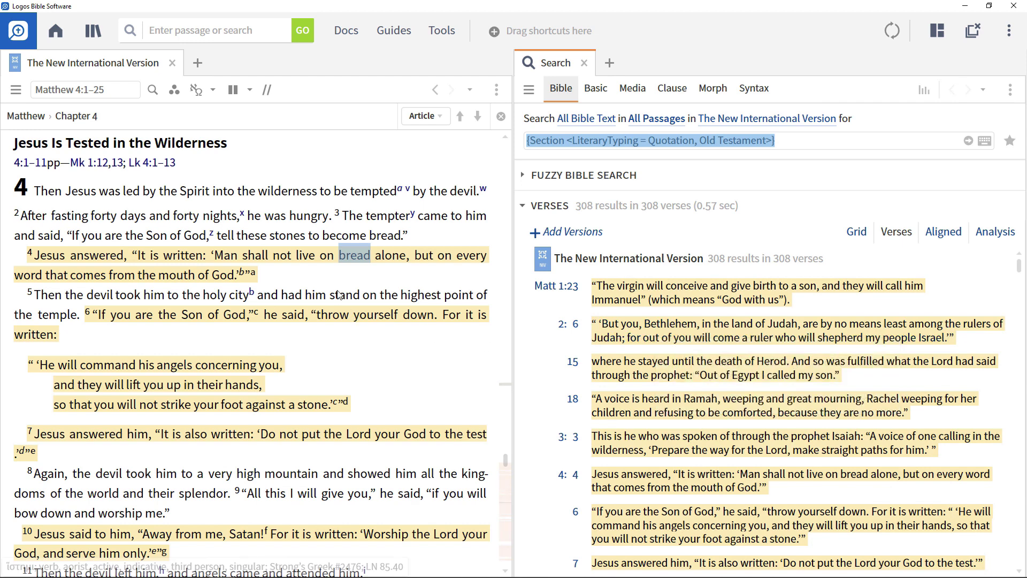
From the tags on 'bread', run a Bible search for Jesus Speaker (2,970 results in 2,046 verses).
right_click(356, 256)
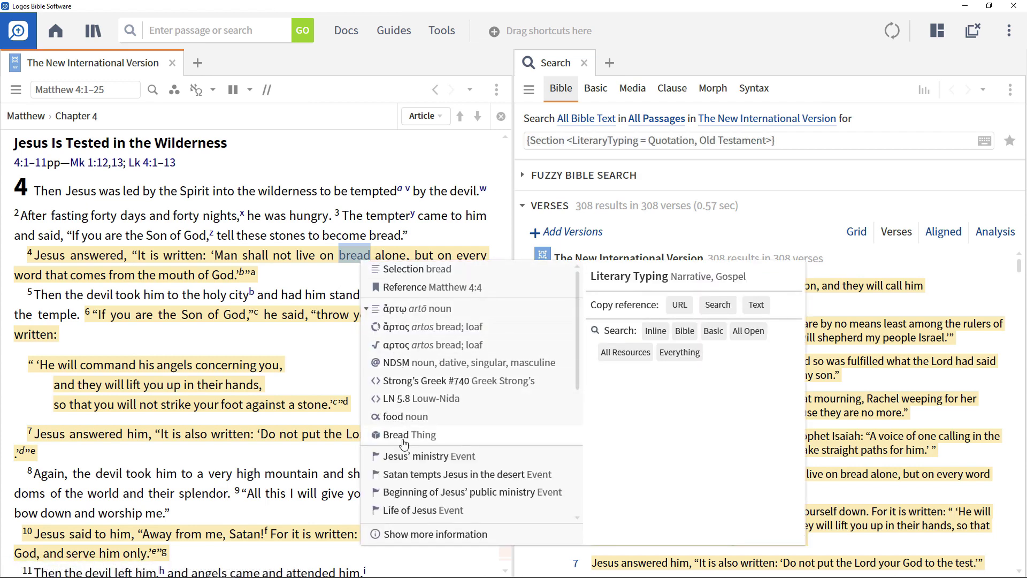
scroll(404, 444, down, 2)
scroll(404, 450, down, 1)
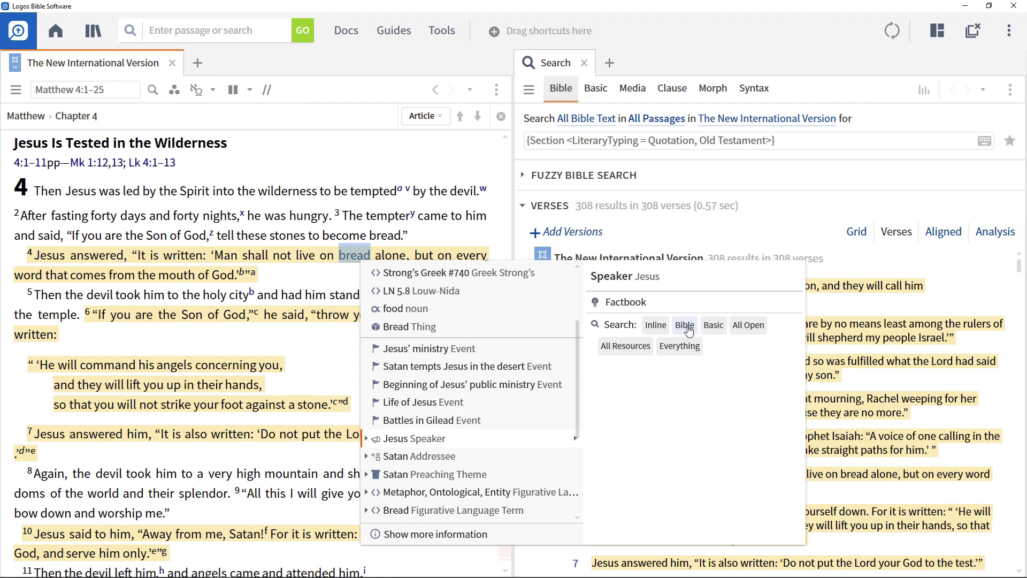
click(685, 326)
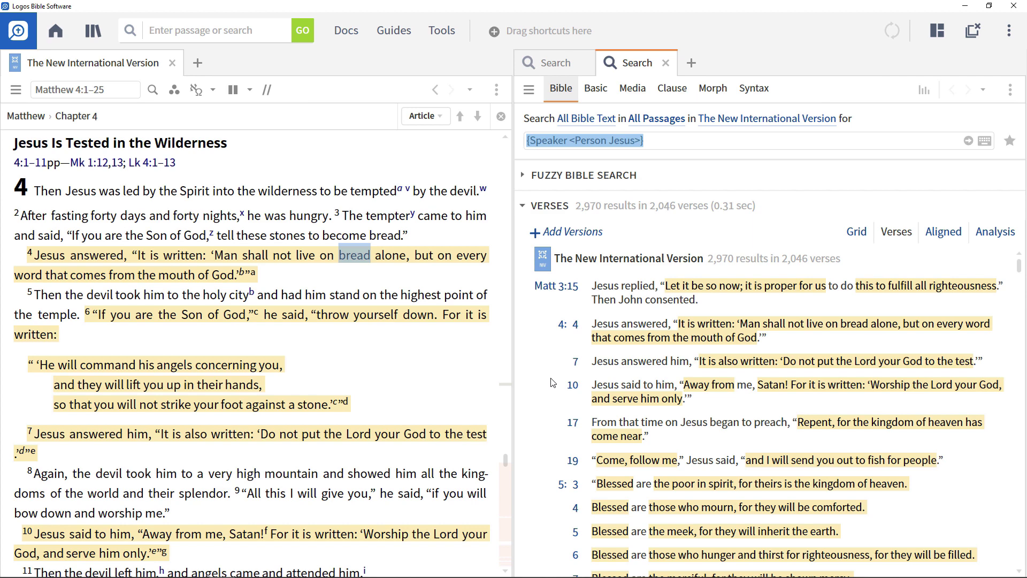
Append INTERSECTS {Speaker <Person Jesus>} to the quotation query, giving 105 results in 71 verses.
click(554, 63)
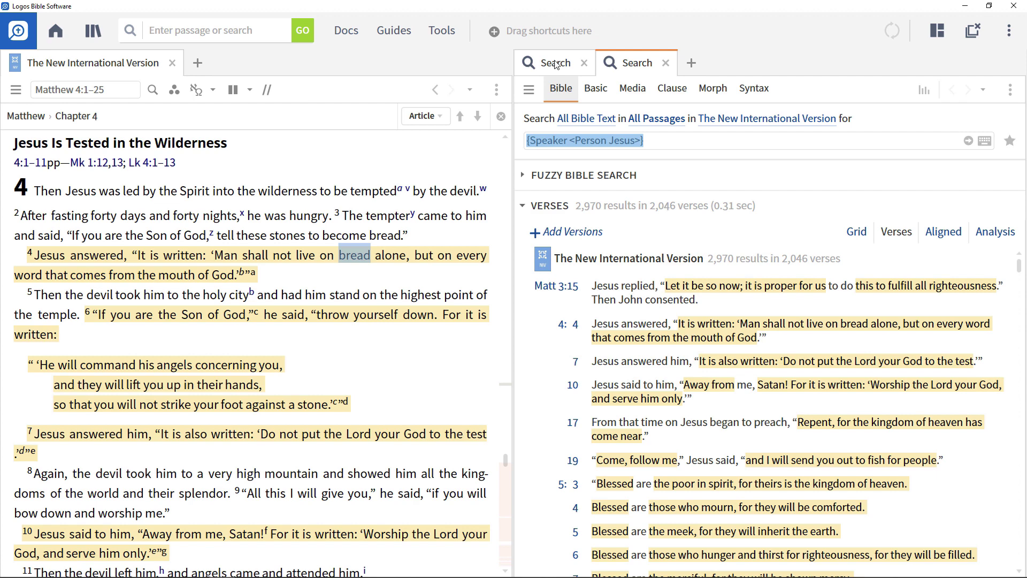
click(801, 139)
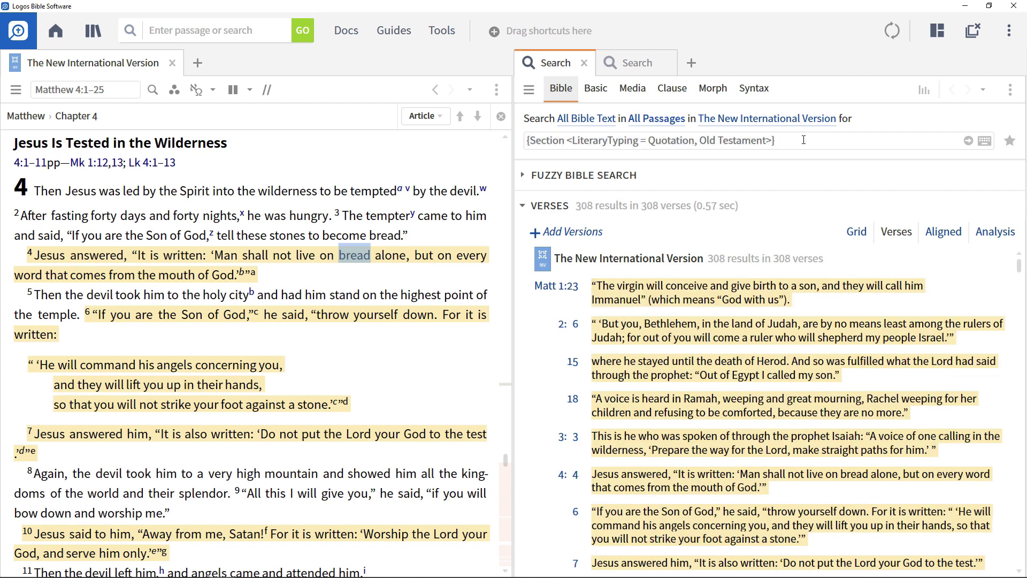
text(INTER)
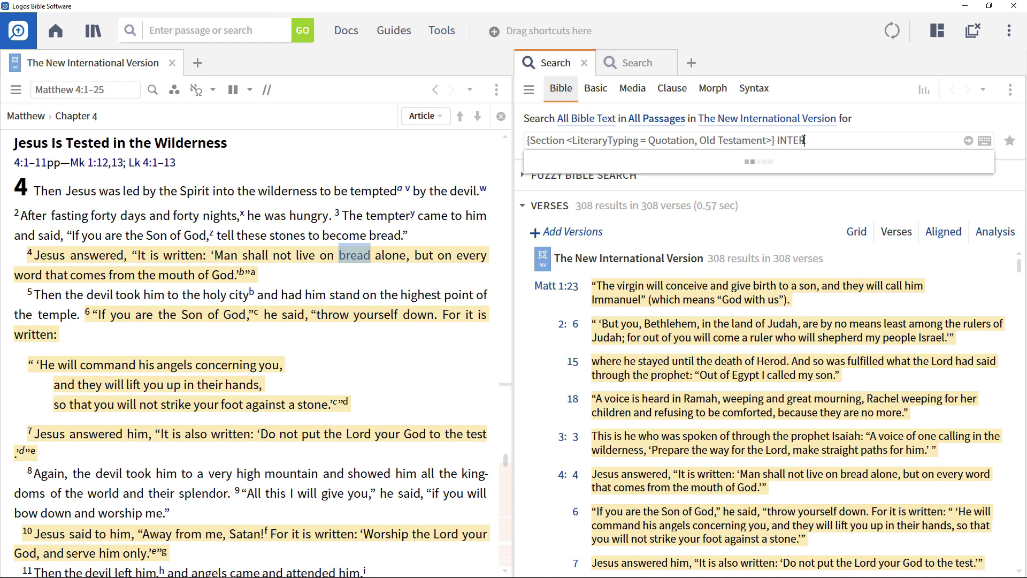
text(SECTS)
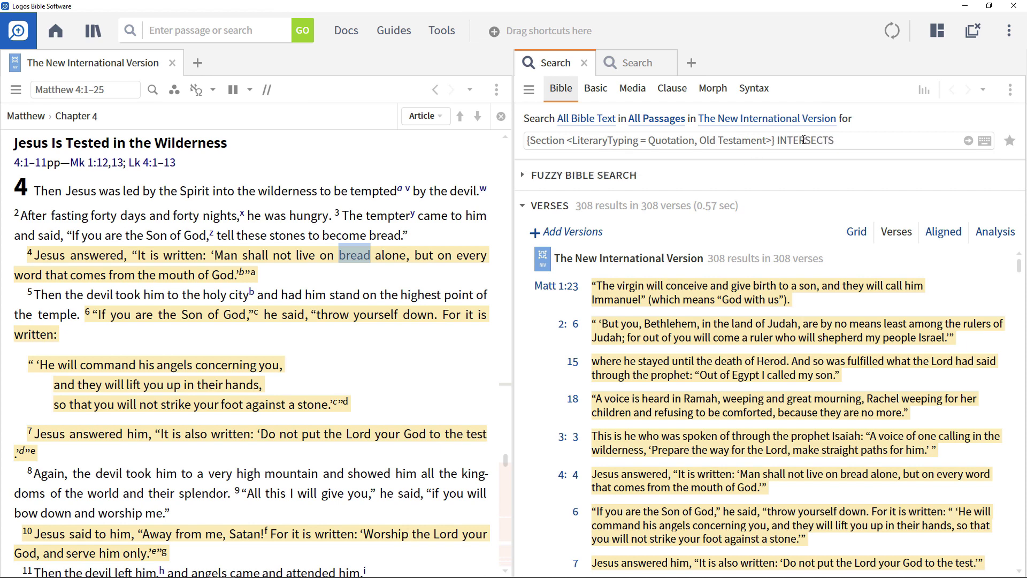
click(665, 65)
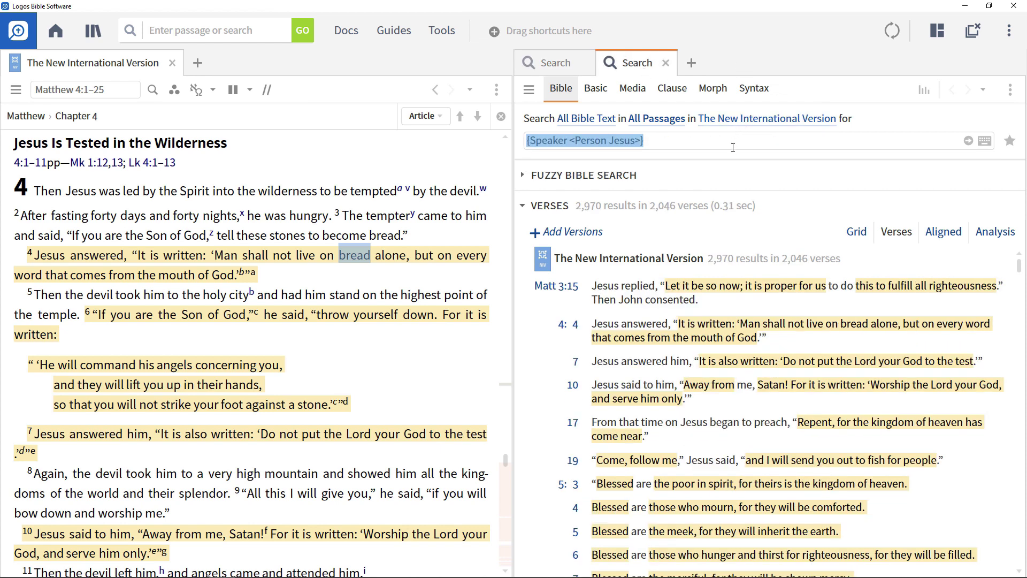
key(ctrl+Tab)
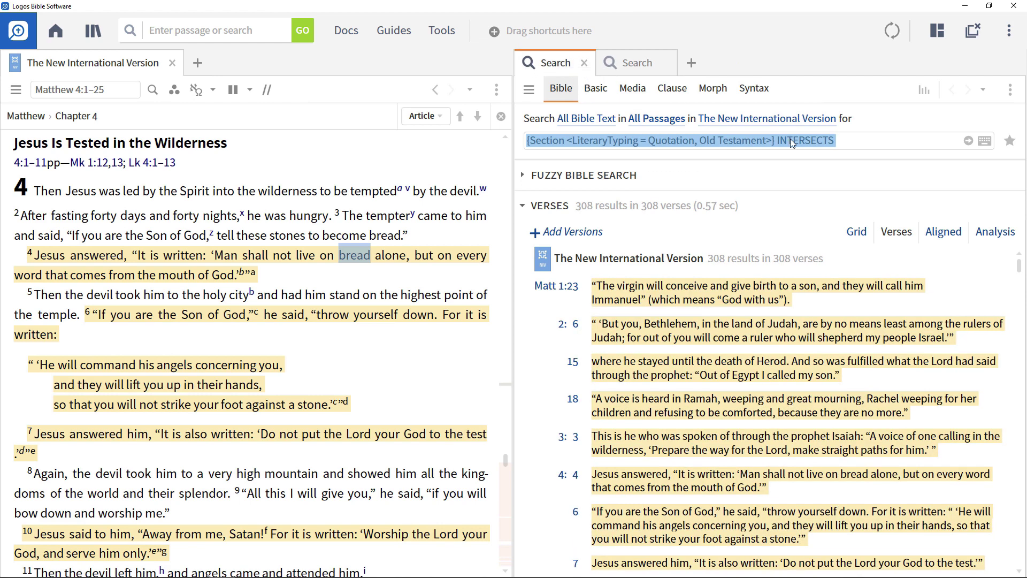
click(867, 140)
text({Speaker <Person Jesus>})
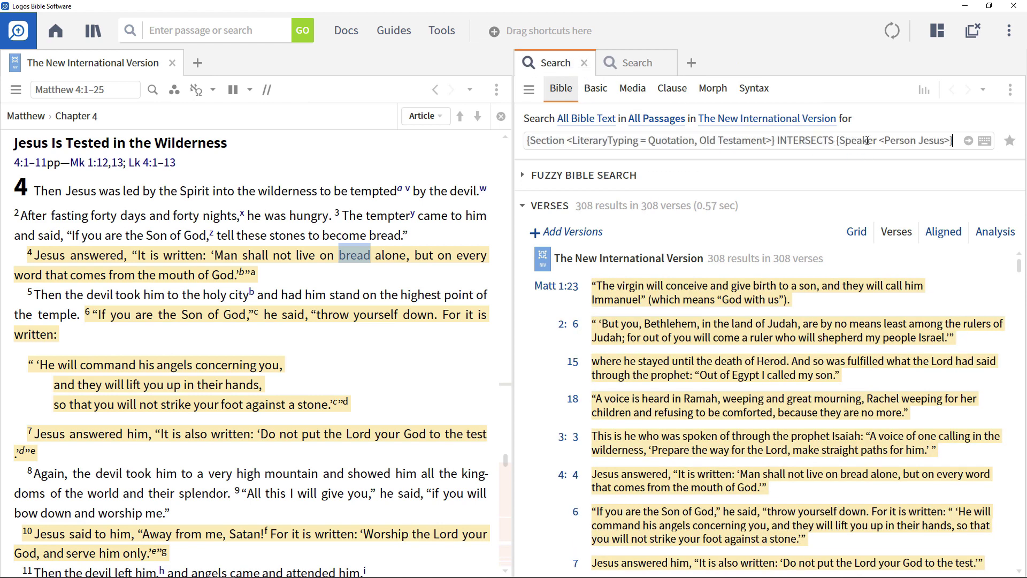
key(Return)
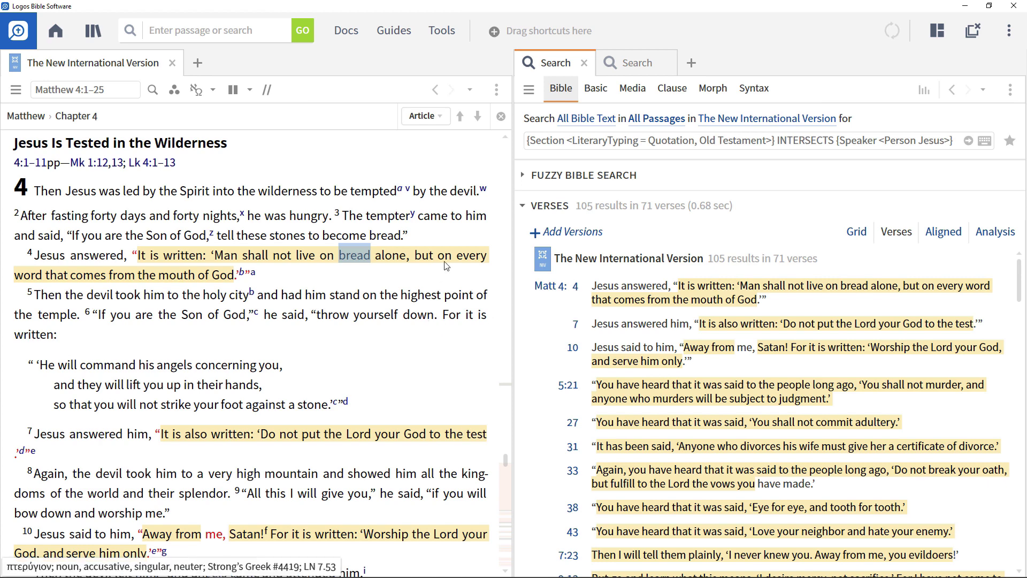
Close both Search tabs and go to John 1:43 in the NIV reader.
click(584, 63)
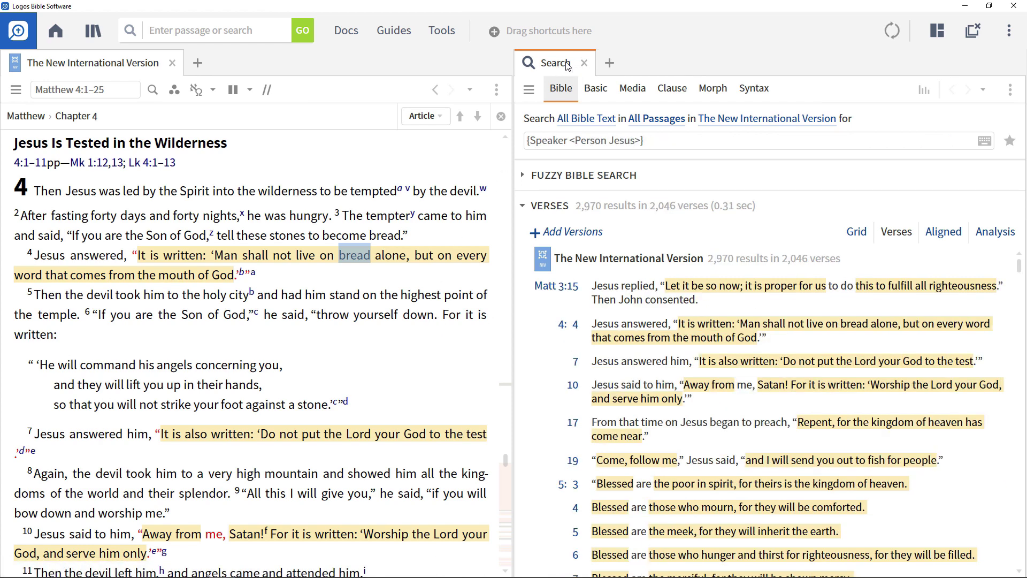
click(584, 63)
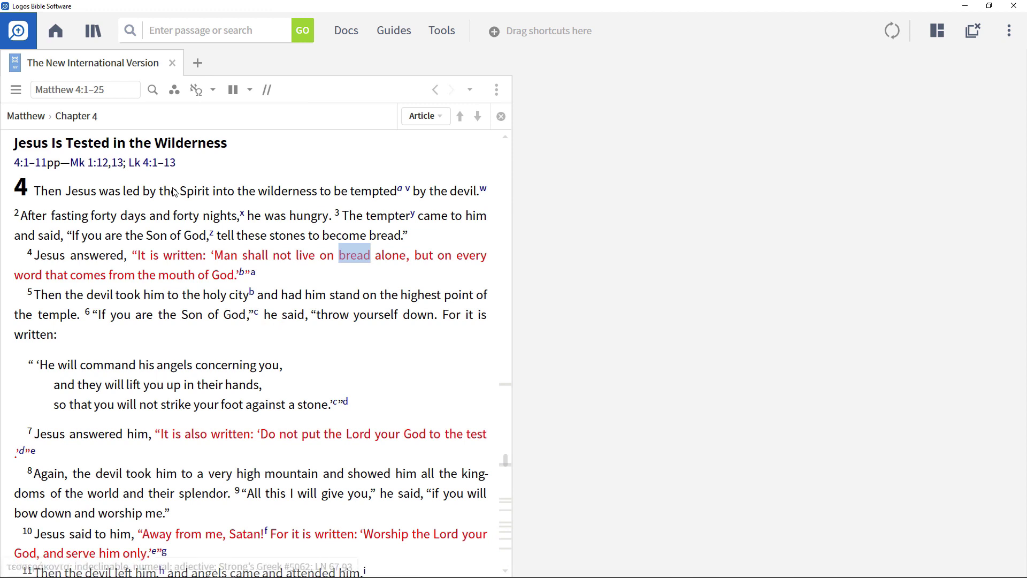
click(125, 87)
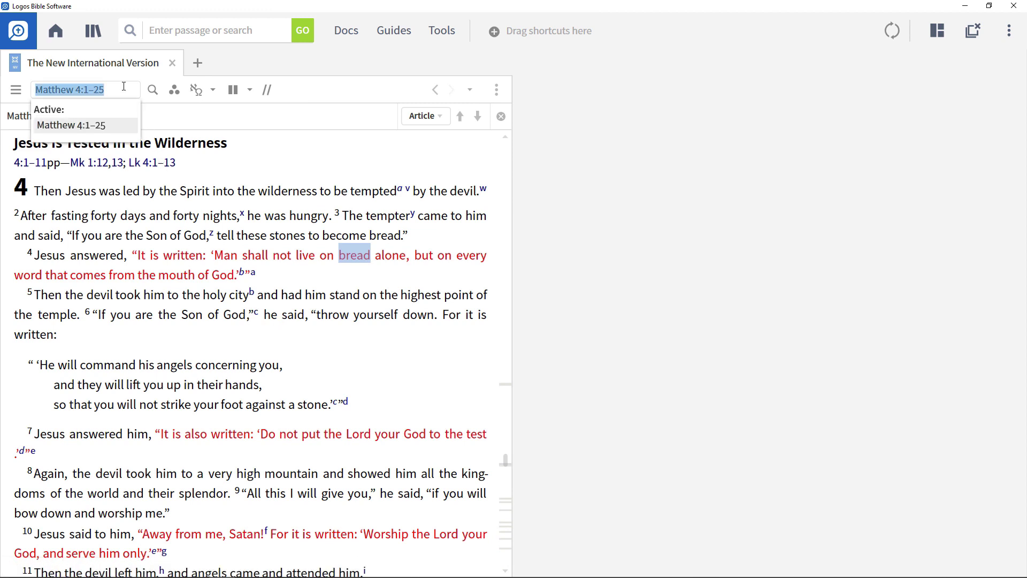
text(jn 1:43)
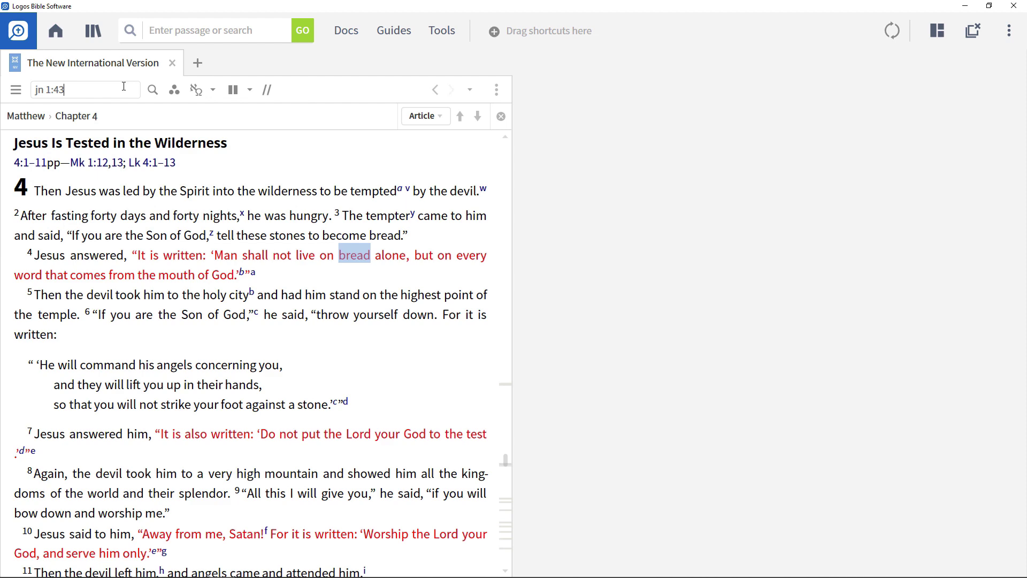
key(Return)
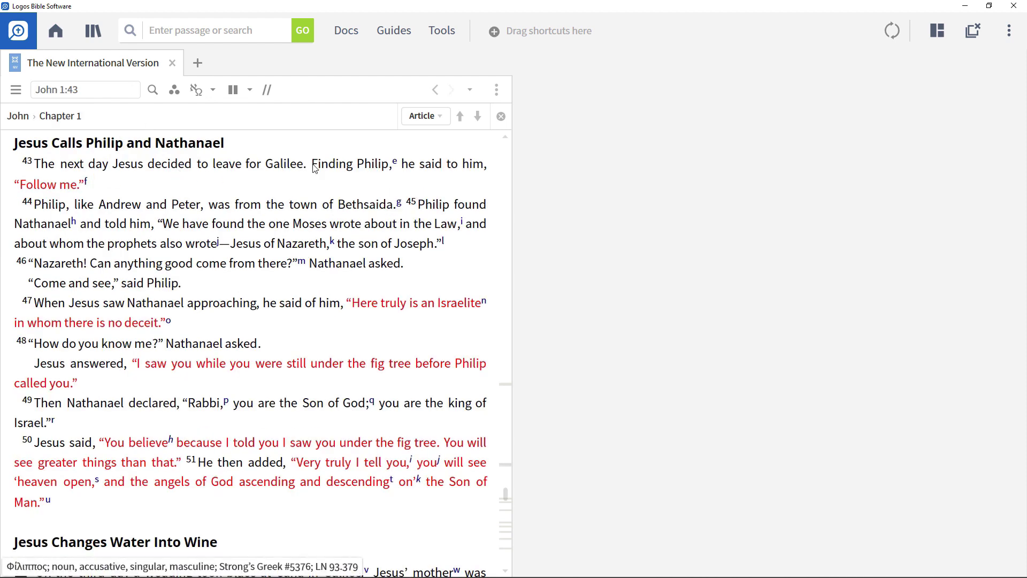
From 'Follow' in John 1:43, search for Propositional Outline = Command (6,263 results).
right_click(43, 186)
scroll(102, 366, down, 2)
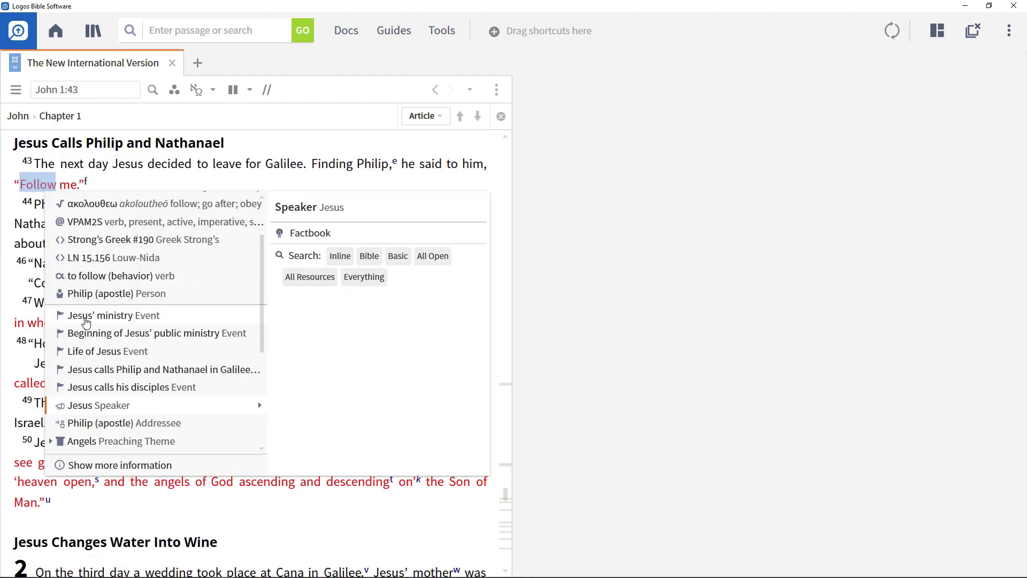
scroll(102, 365, down, 2)
scroll(103, 366, down, 2)
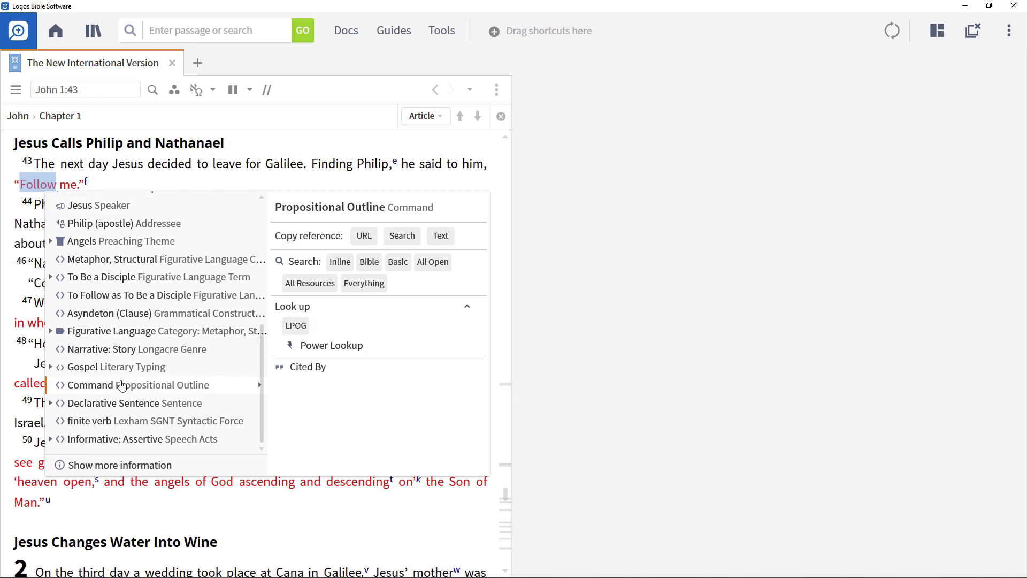
click(369, 263)
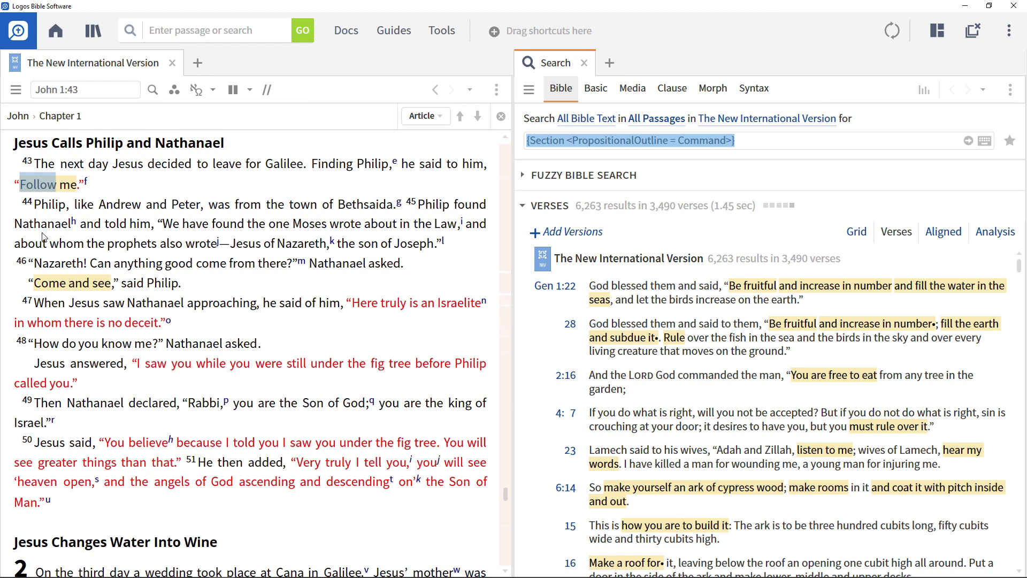
click(44, 195)
Intersect the Command search with the Beginning of Jesus' public ministry event (23 results, 17 verses).
right_click(43, 195)
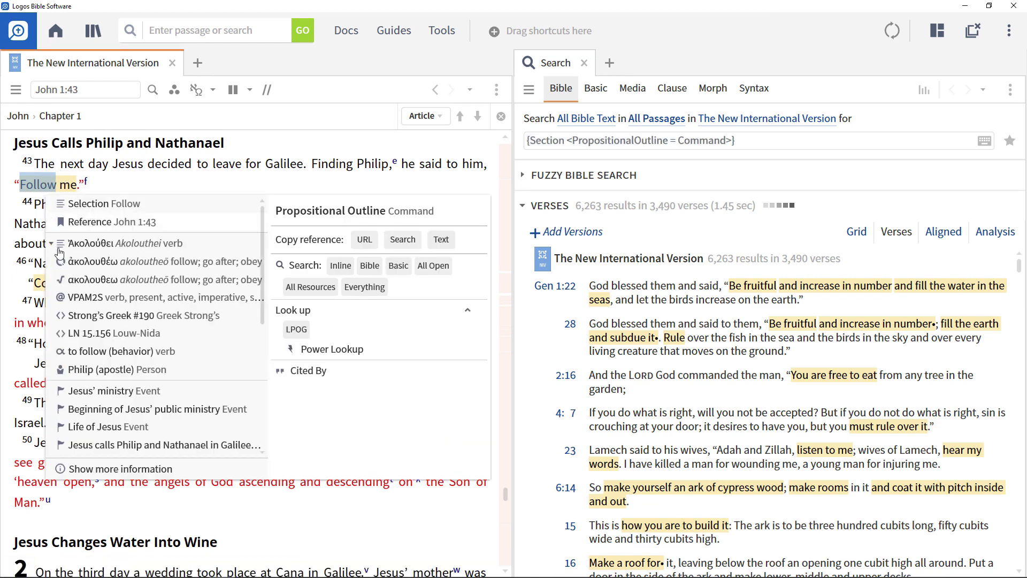
scroll(90, 405, down, 1)
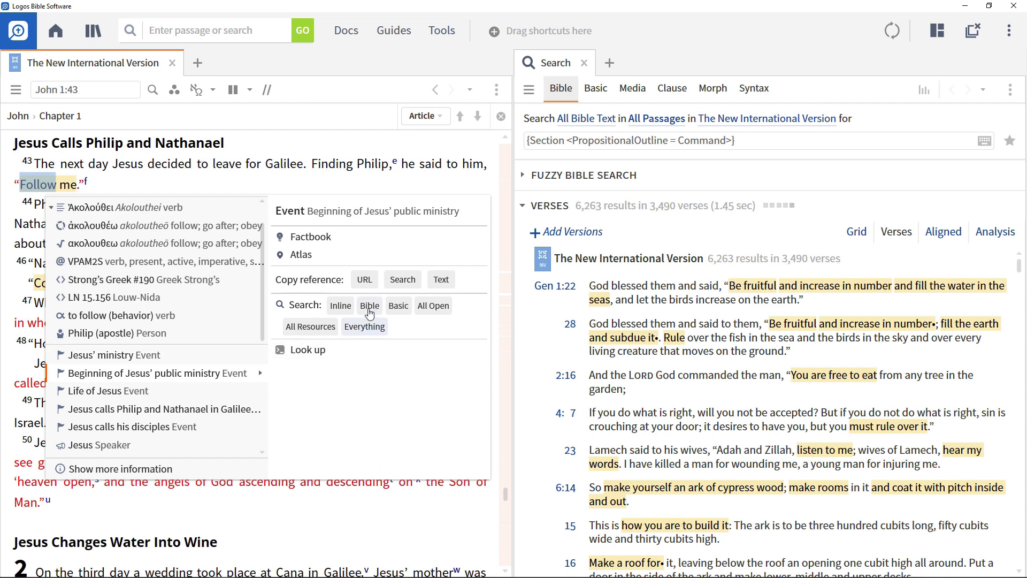
click(369, 305)
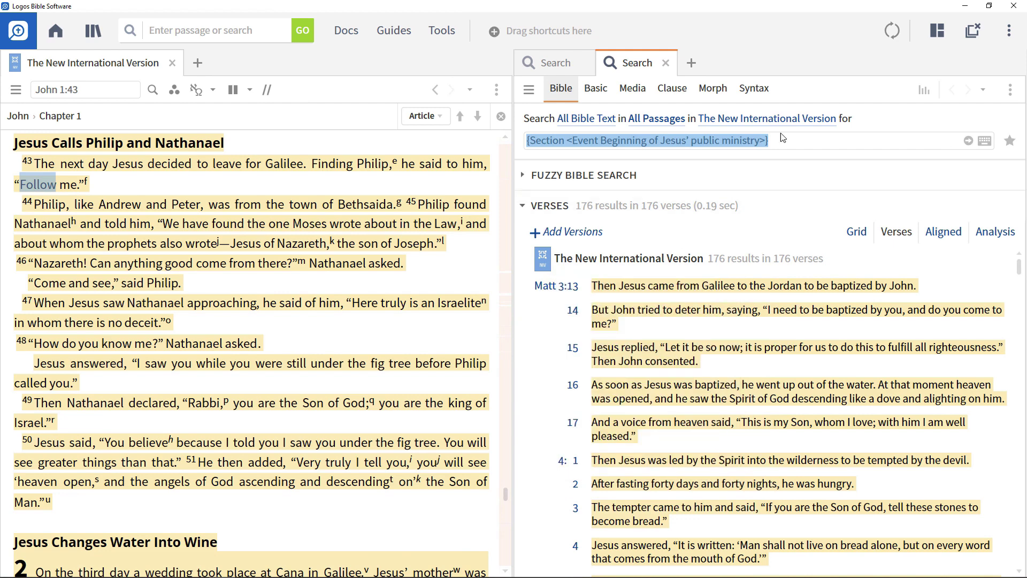
key(ctrl+Tab)
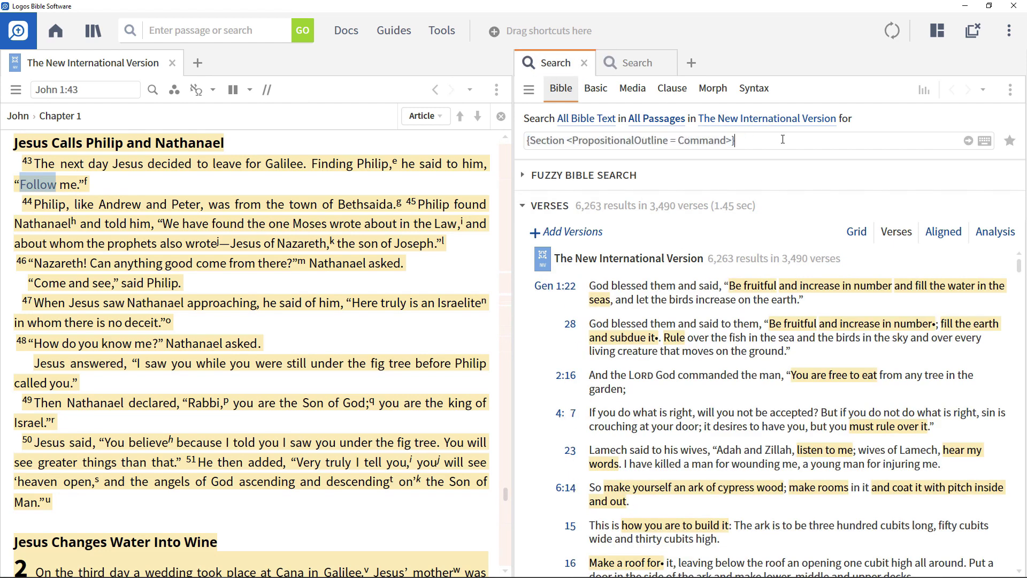
text(INTERSECTS {Section <Event Beginning of Jesus’ public ministry>})
key(Return)
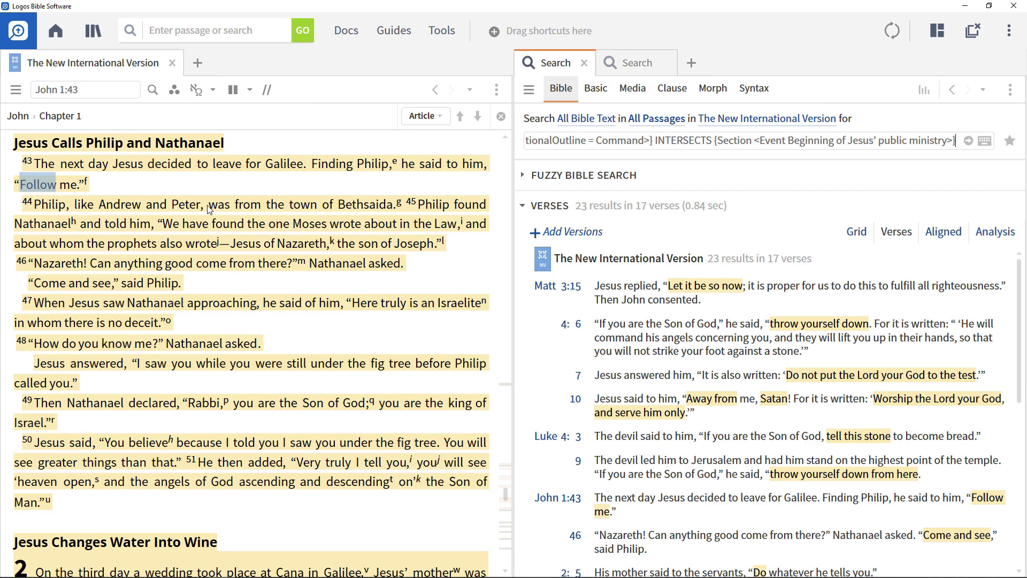
Go to Psalm 100 and run an inline Creation preaching-theme search scoped to Article (208 hits).
click(114, 91)
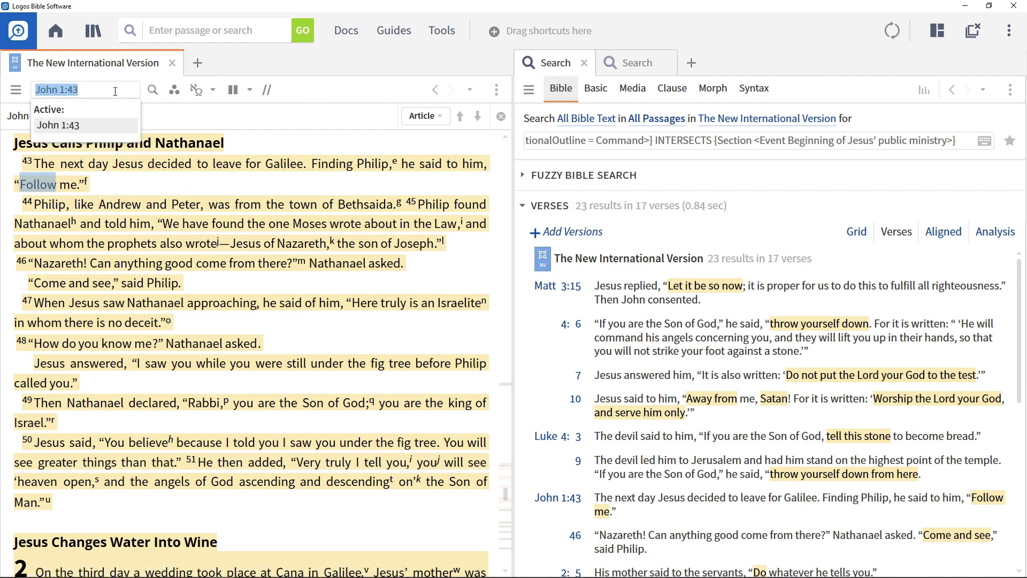
text(ps 100)
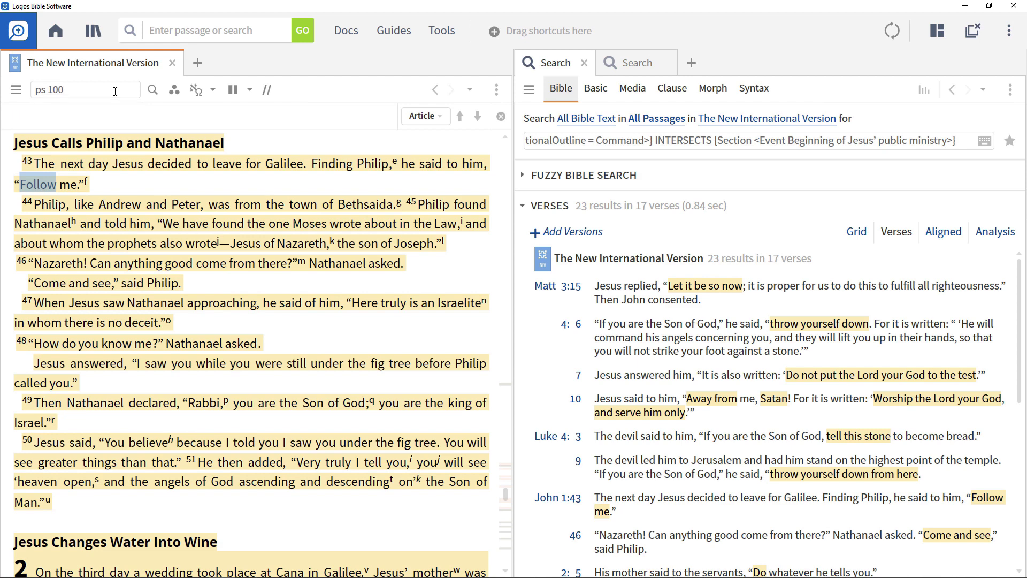
key(Return)
right_click(96, 204)
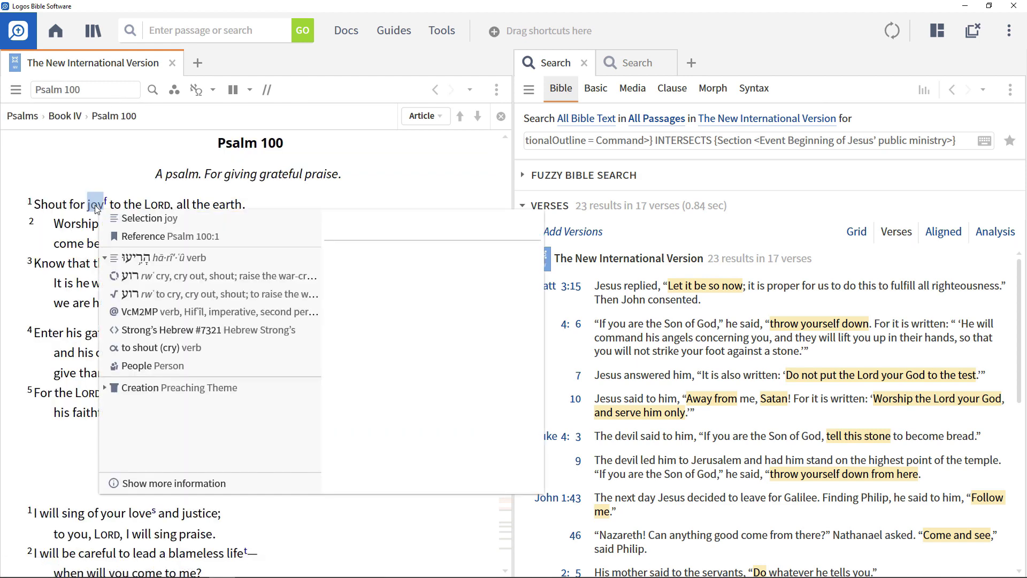
scroll(173, 370, down, 1)
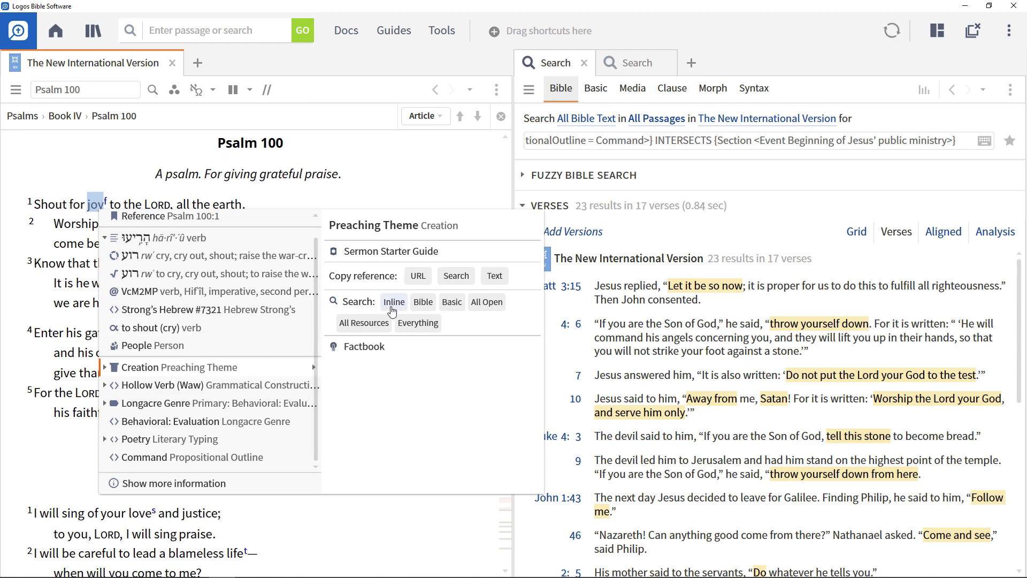
click(396, 307)
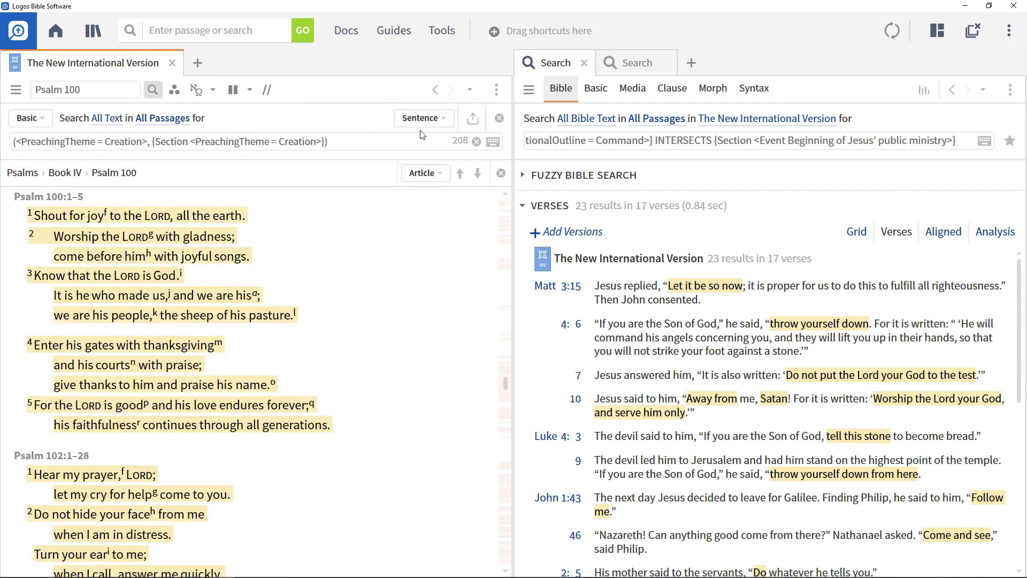
click(422, 121)
click(432, 184)
mouse_move(158, 216)
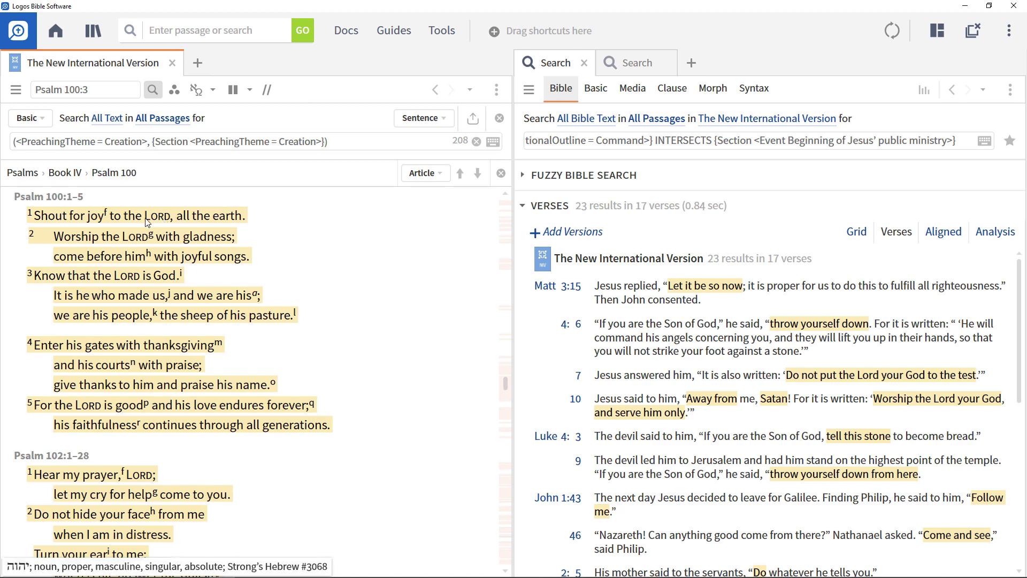
Add INTERSECTS with the Joy preaching theme to the inline search (25 hits), then close the Joy tab.
right_click(96, 218)
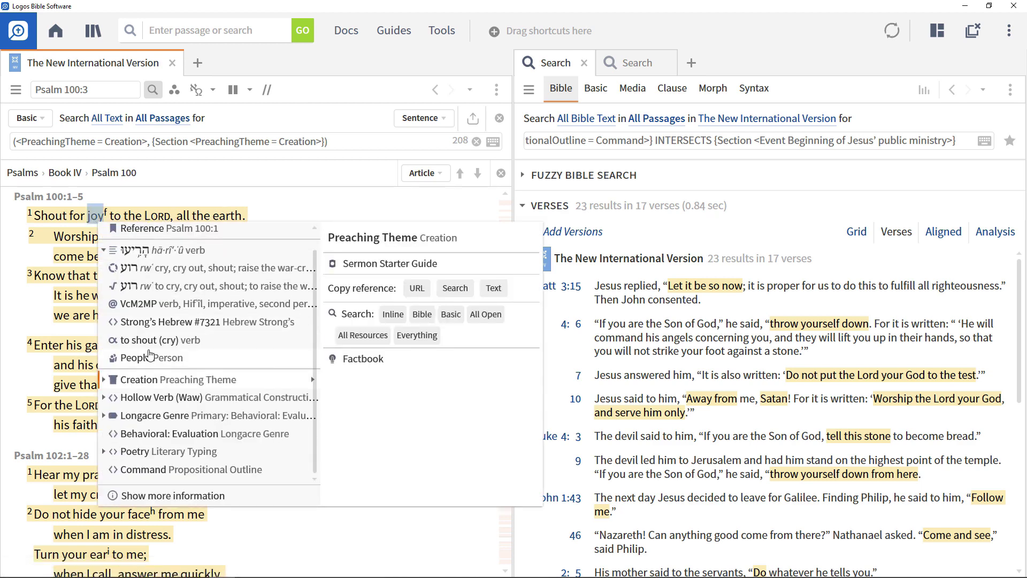
click(104, 379)
scroll(121, 384, down, 1)
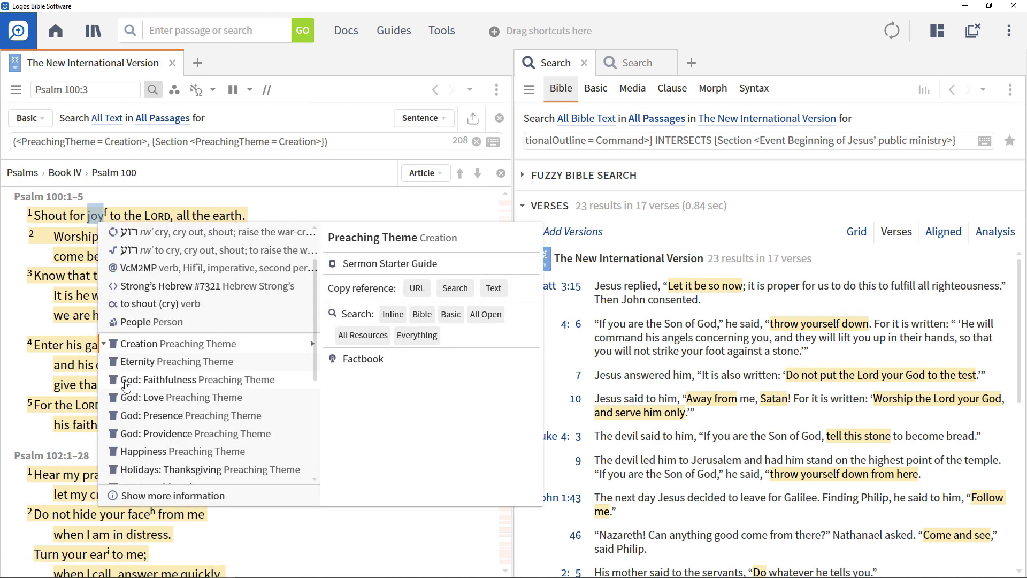
scroll(127, 388, down, 2)
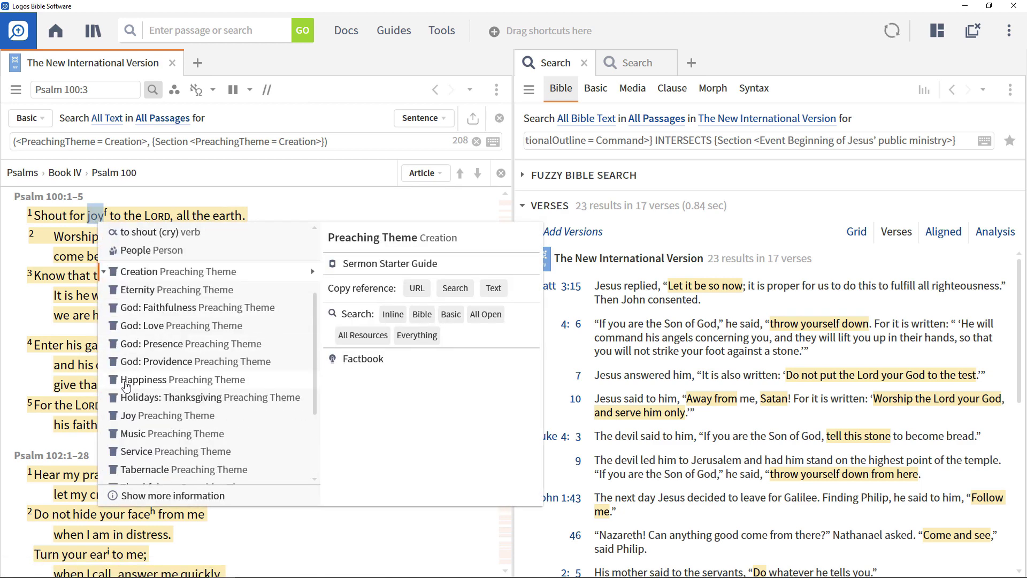
click(422, 314)
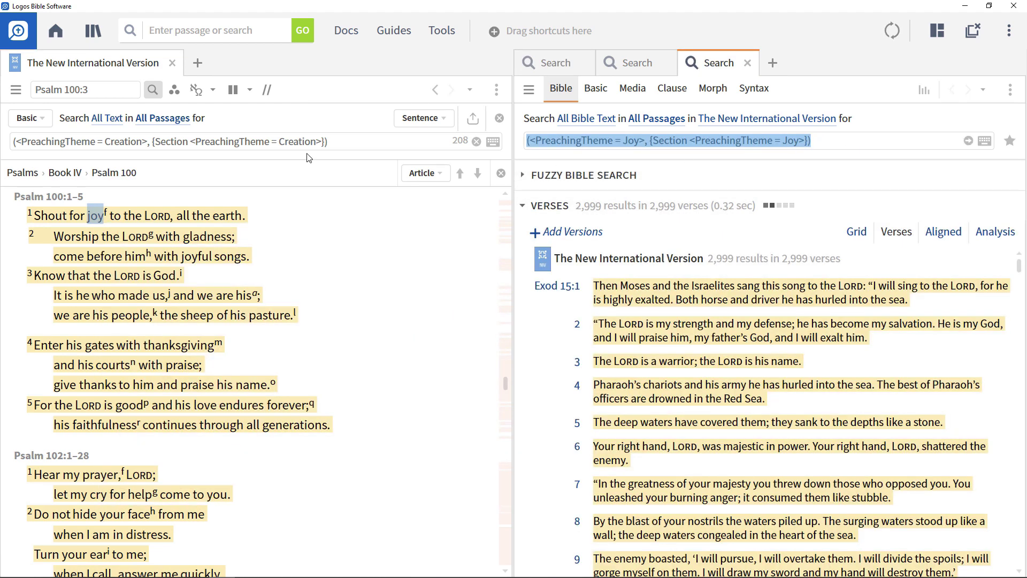
click(338, 141)
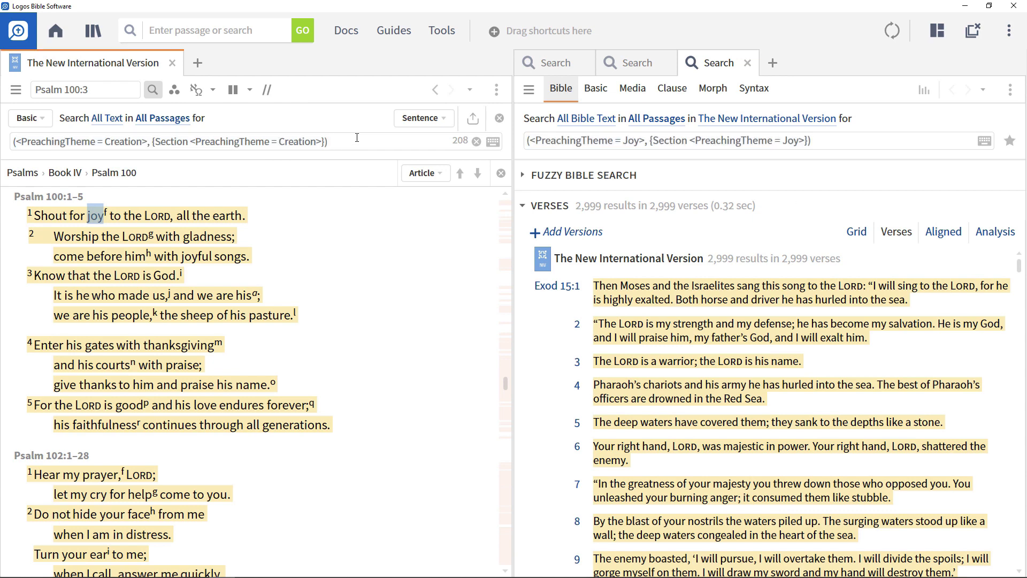
text(INTERSECTS)
text((<PreachingTheme = Joy>, {Section <PreachingTheme = Joy>}))
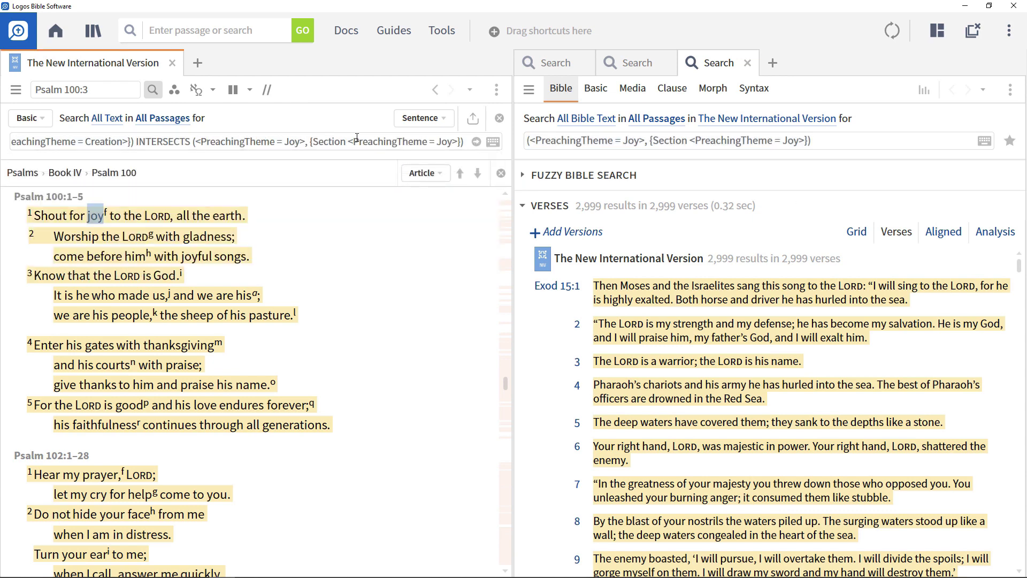
key(Return)
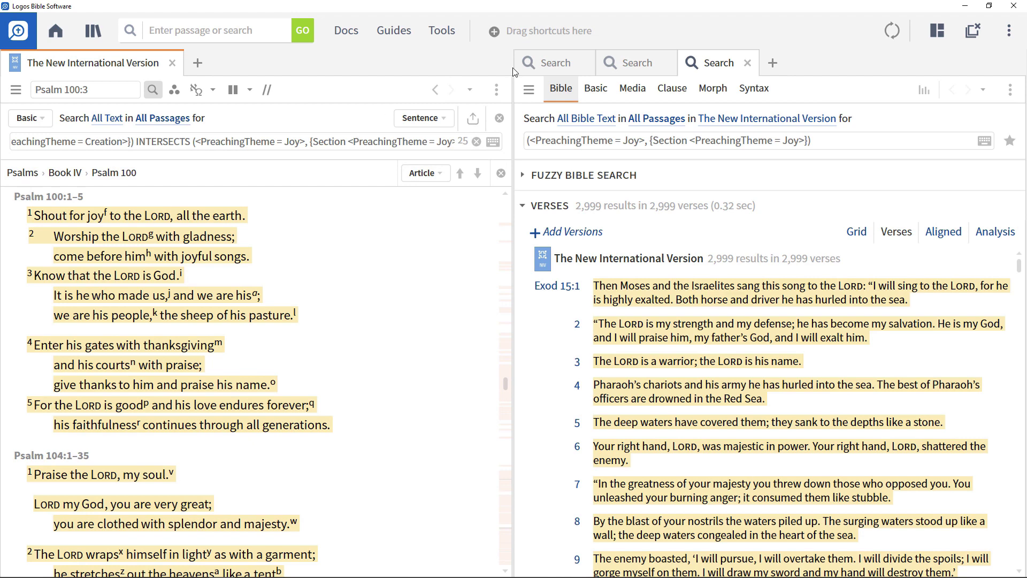
click(747, 63)
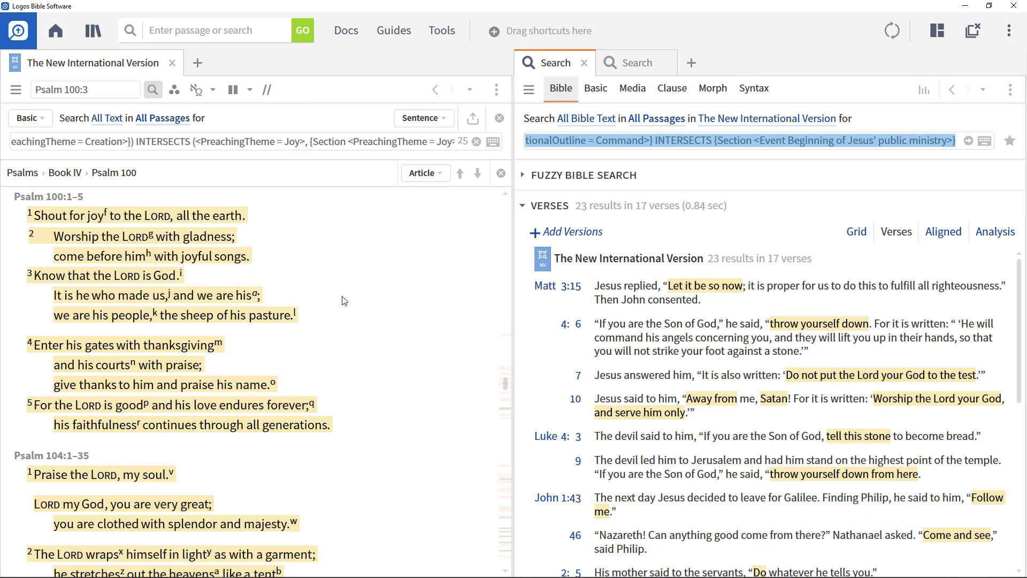
scroll(343, 301, down, 5)
scroll(343, 300, down, 2)
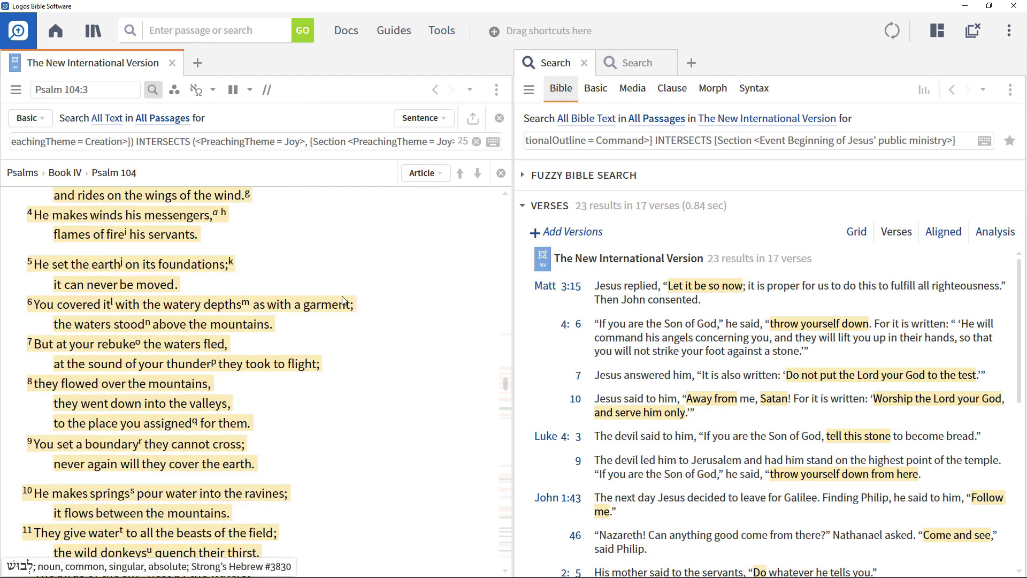
scroll(343, 300, down, 3)
scroll(343, 300, down, 4)
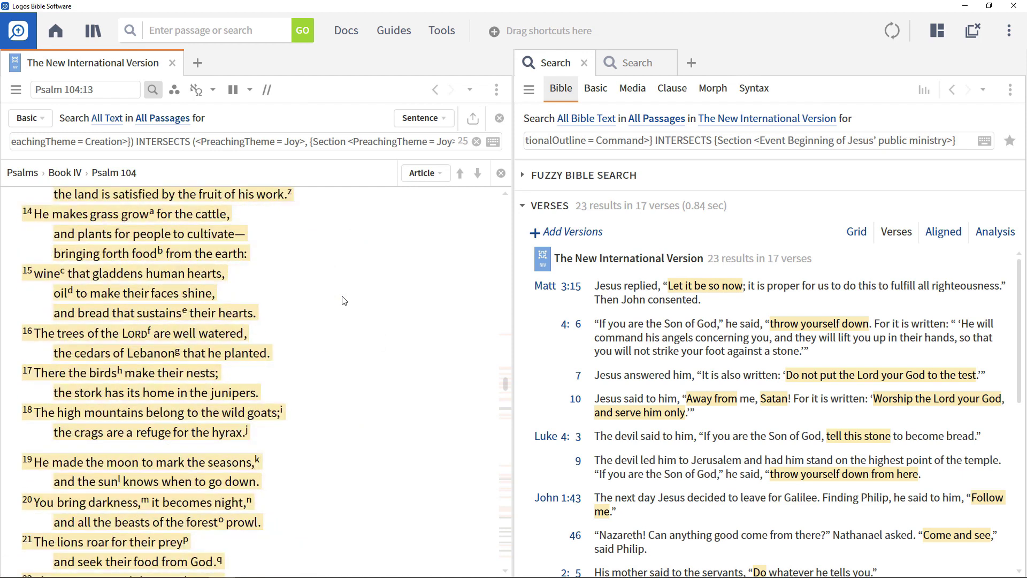
scroll(342, 300, down, 3)
scroll(342, 300, down, 1)
scroll(343, 300, down, 2)
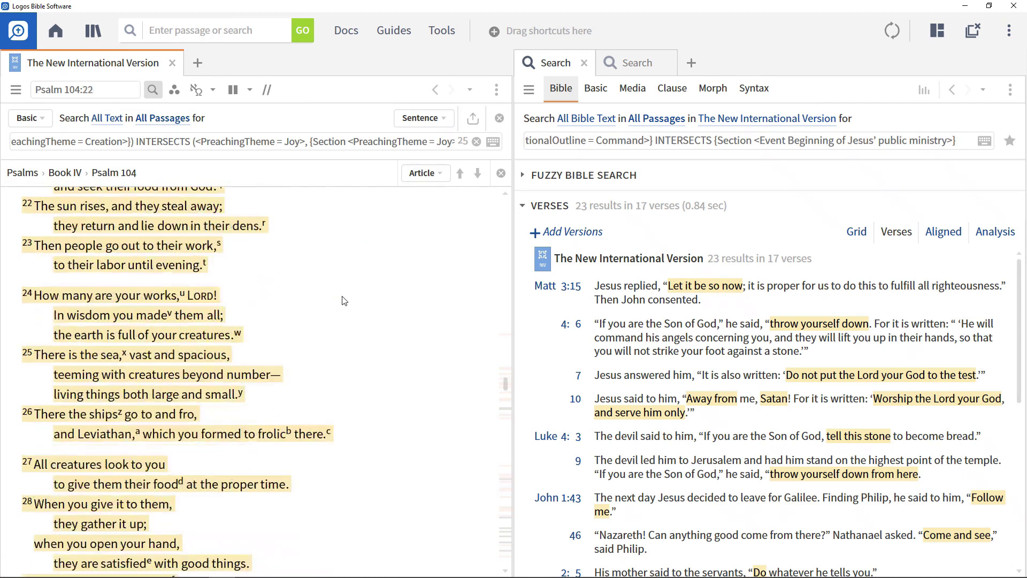
scroll(343, 300, down, 3)
scroll(343, 300, down, 2)
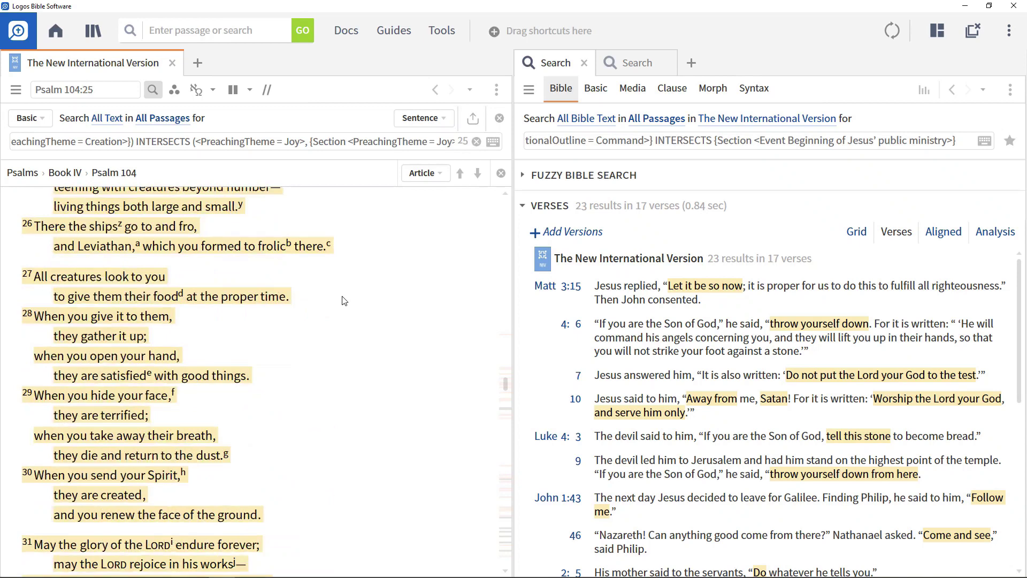
scroll(343, 300, down, 4)
scroll(343, 301, down, 5)
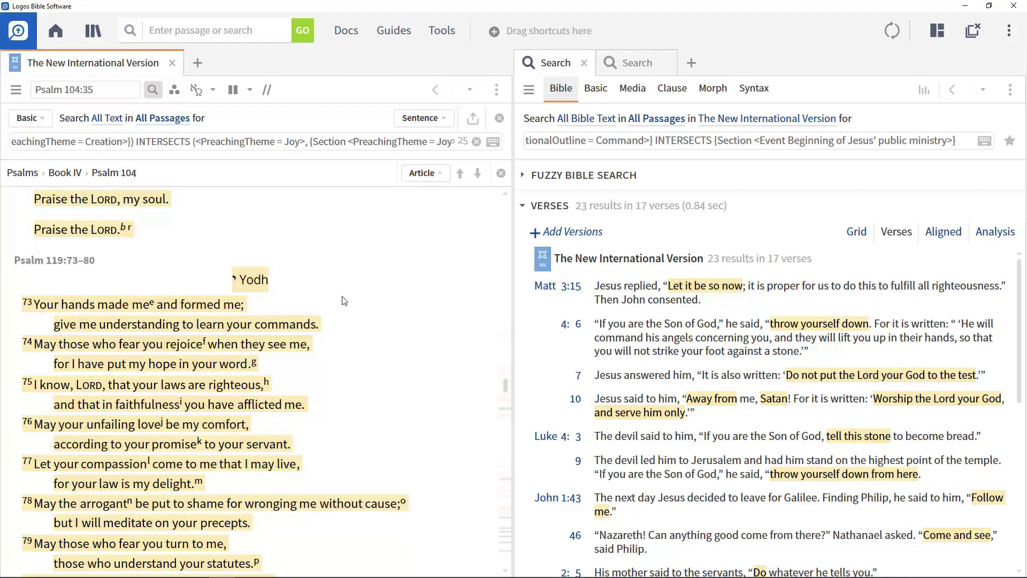